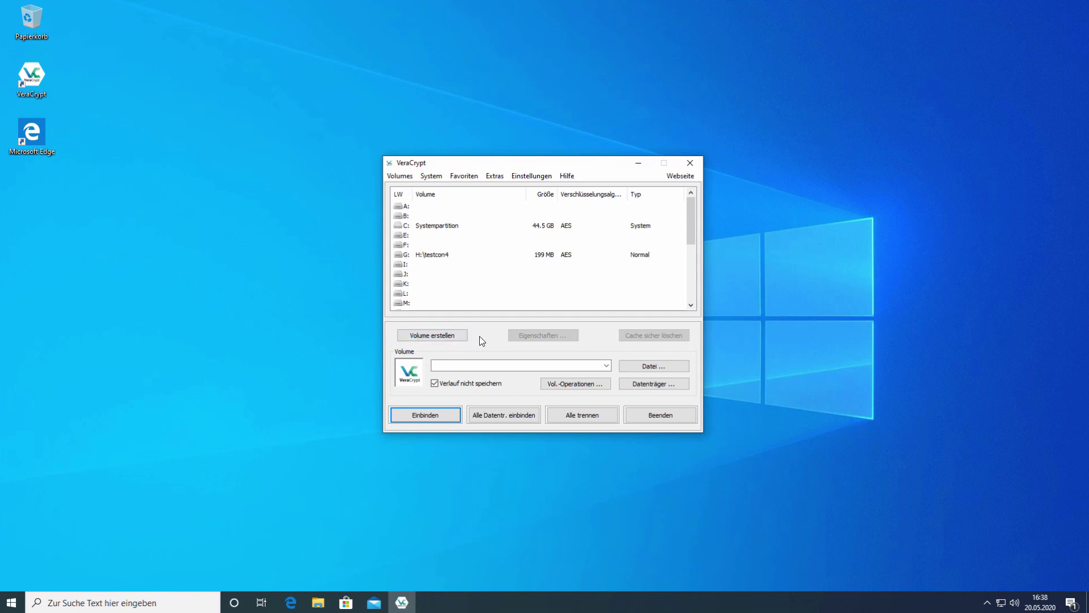
Start creating an encrypted container file as a hidden VeraCrypt volume using direct mode.
{"action": "left_click", "coordinate": [448, 337]}
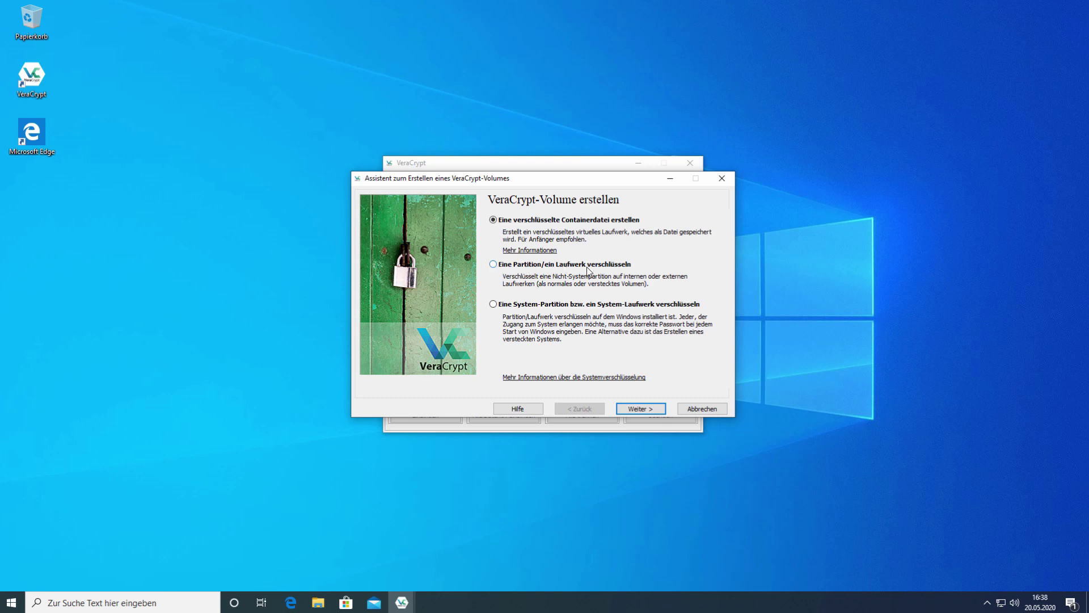
{"action": "key", "text": "Return"}
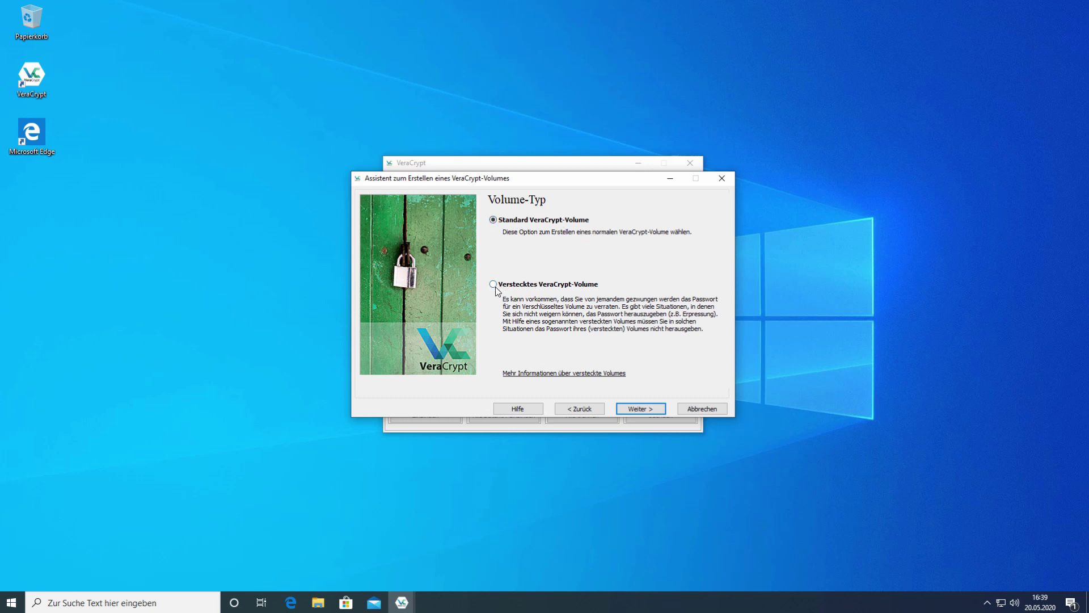
{"action": "left_click", "coordinate": [643, 410]}
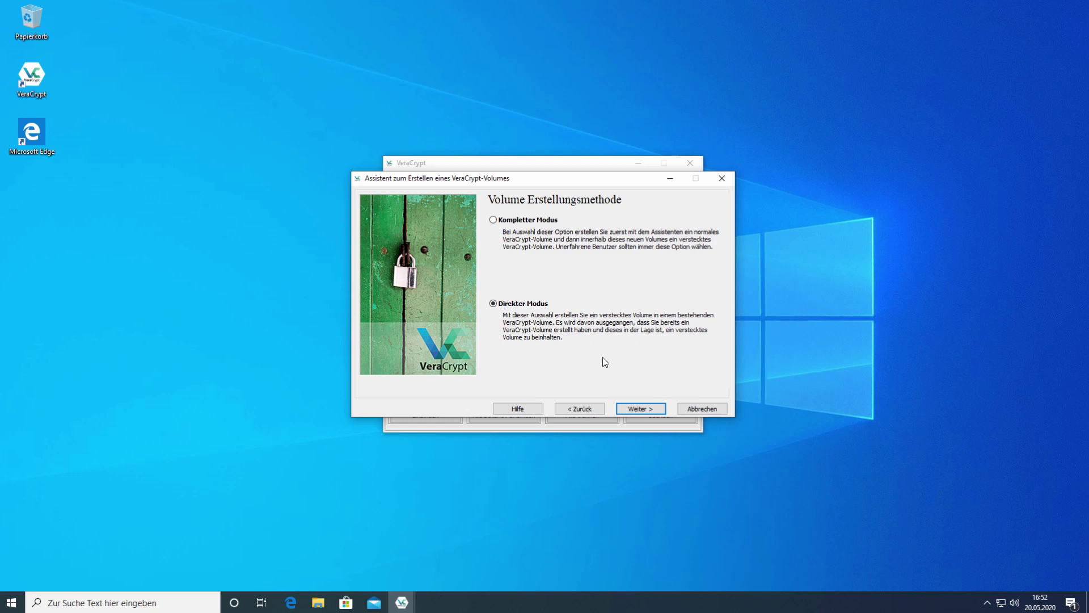
{"action": "left_click", "coordinate": [628, 407]}
Choose the existing container H:\testcon5 as the location for the hidden volume.
{"action": "left_click", "coordinate": [683, 225]}
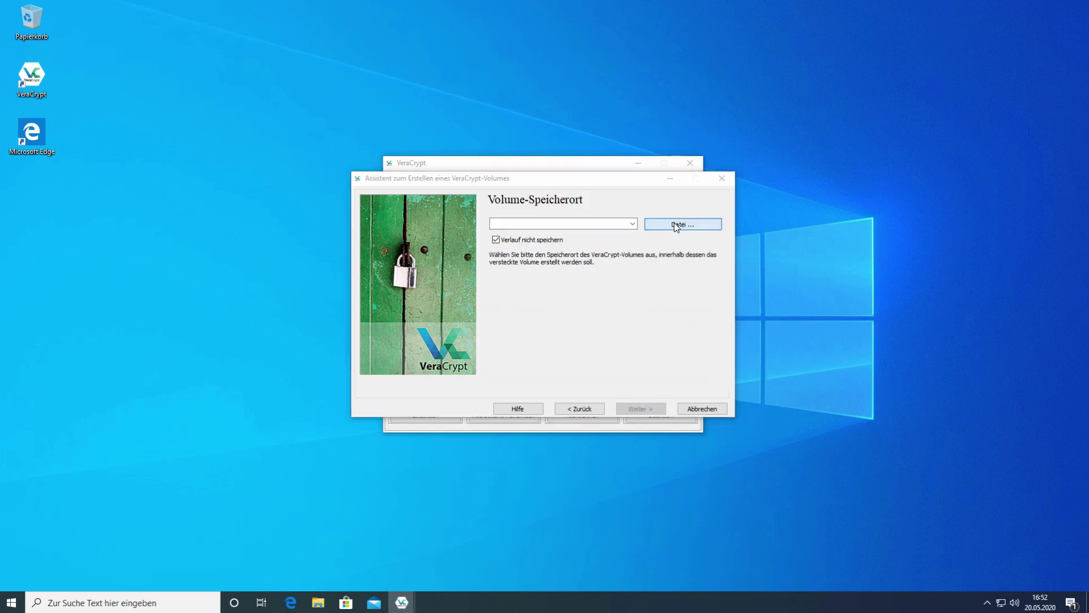
{"action": "left_click", "coordinate": [374, 396]}
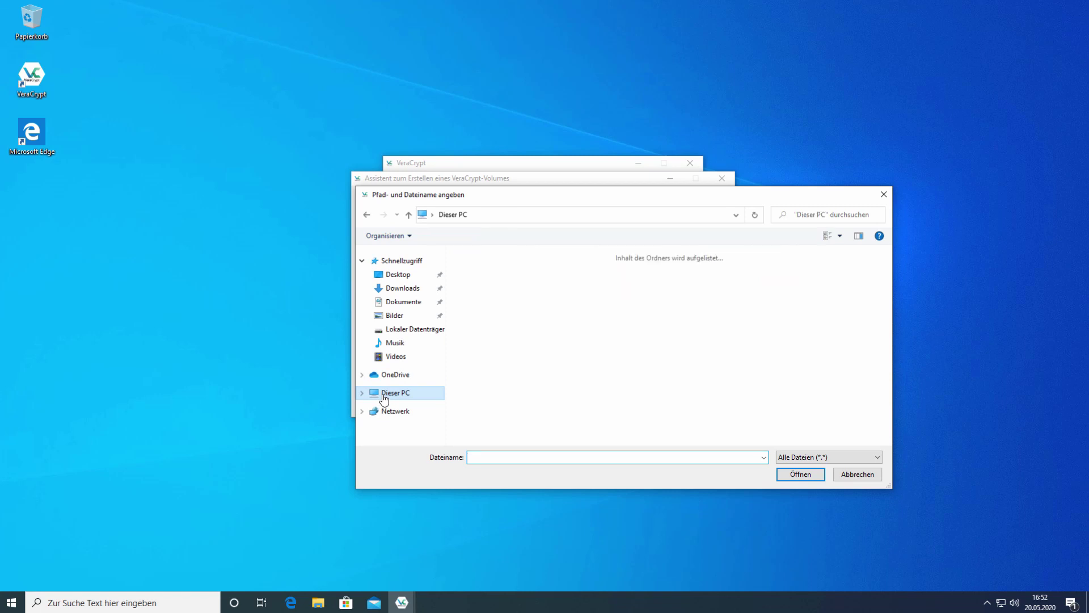
{"action": "double_click", "coordinate": [530, 421]}
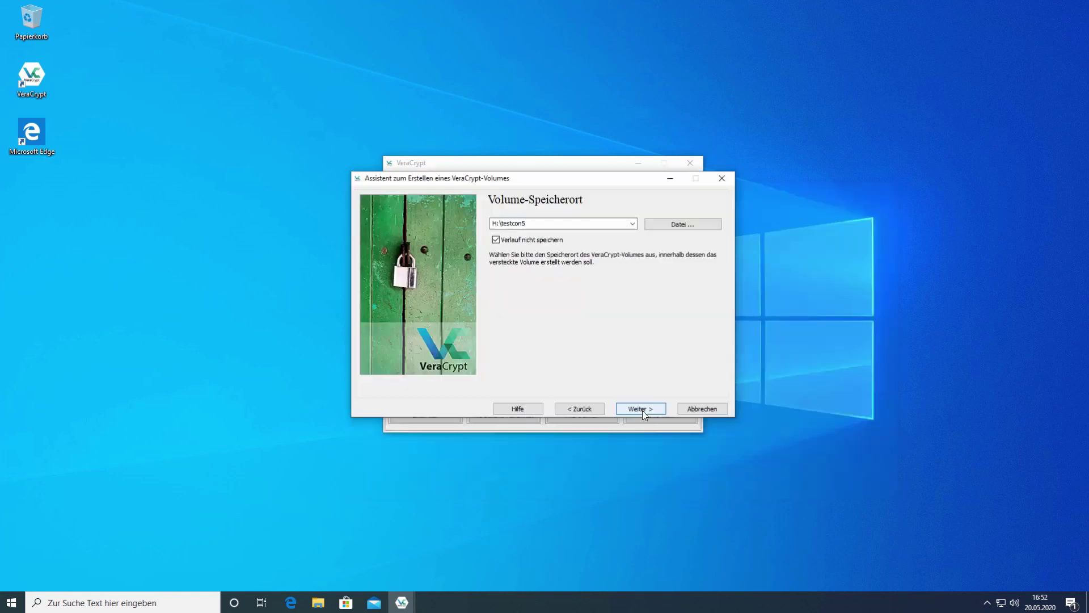
{"action": "left_click", "coordinate": [641, 409]}
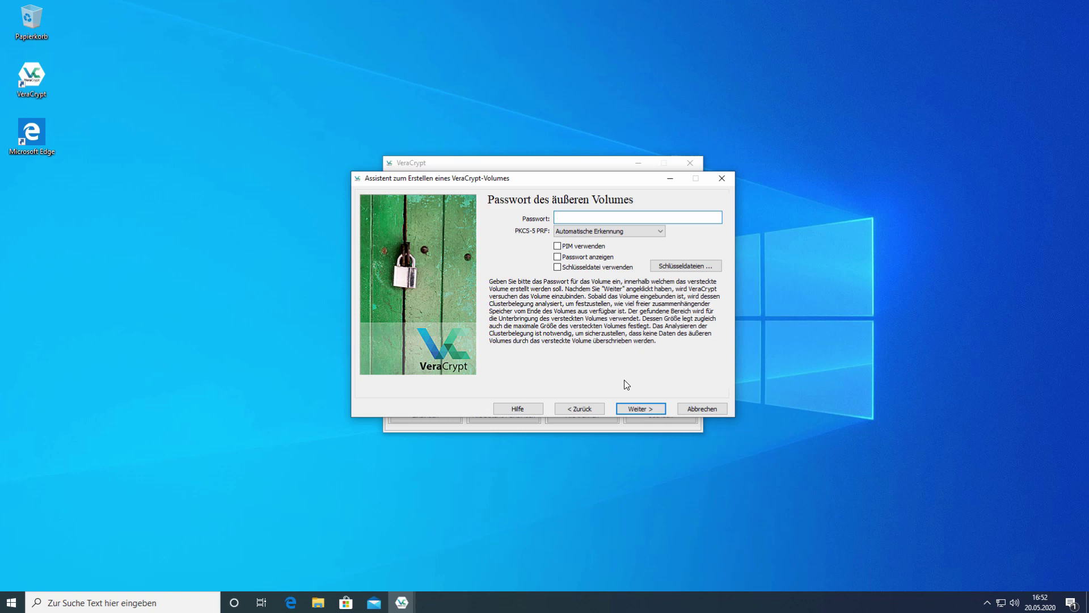
Enter the outer volume's password and allow VeraCrypt to make changes to the device.
{"action": "type", "text": "••••••••"}
{"action": "left_click", "coordinate": [638, 406]}
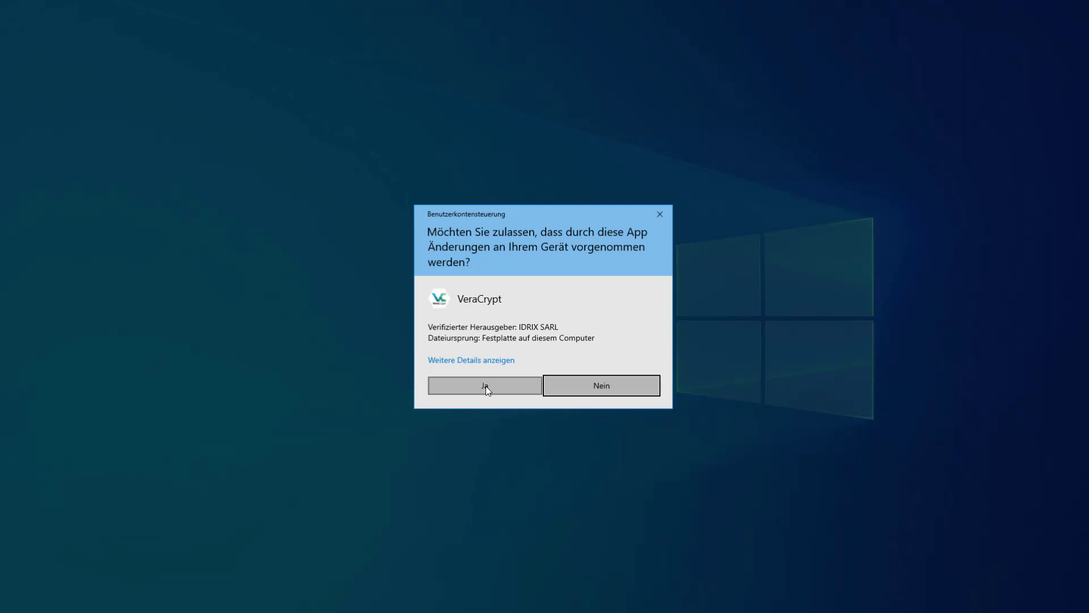
{"action": "left_click", "coordinate": [486, 386]}
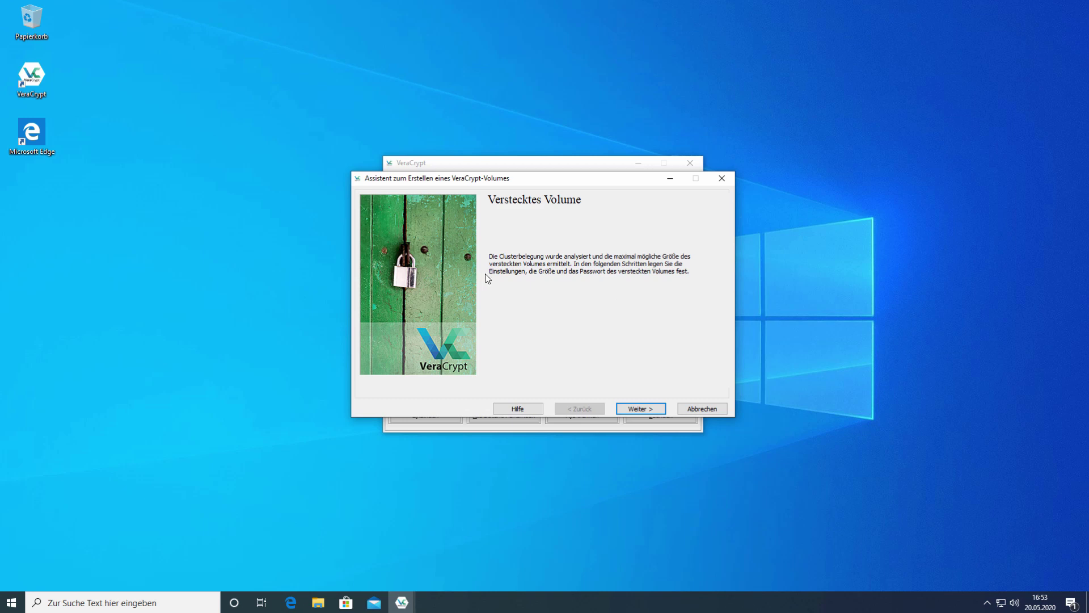
Accept AES encryption with the SHA-512 hash for the hidden volume and set its size to 50 MB.
{"action": "left_click", "coordinate": [629, 409]}
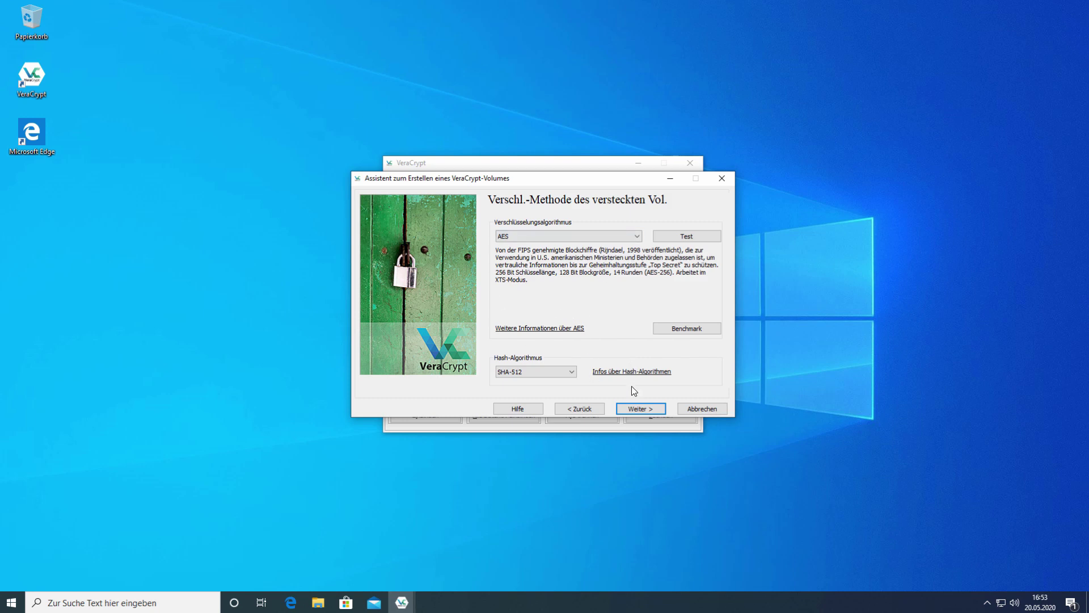
{"action": "left_click", "coordinate": [649, 410]}
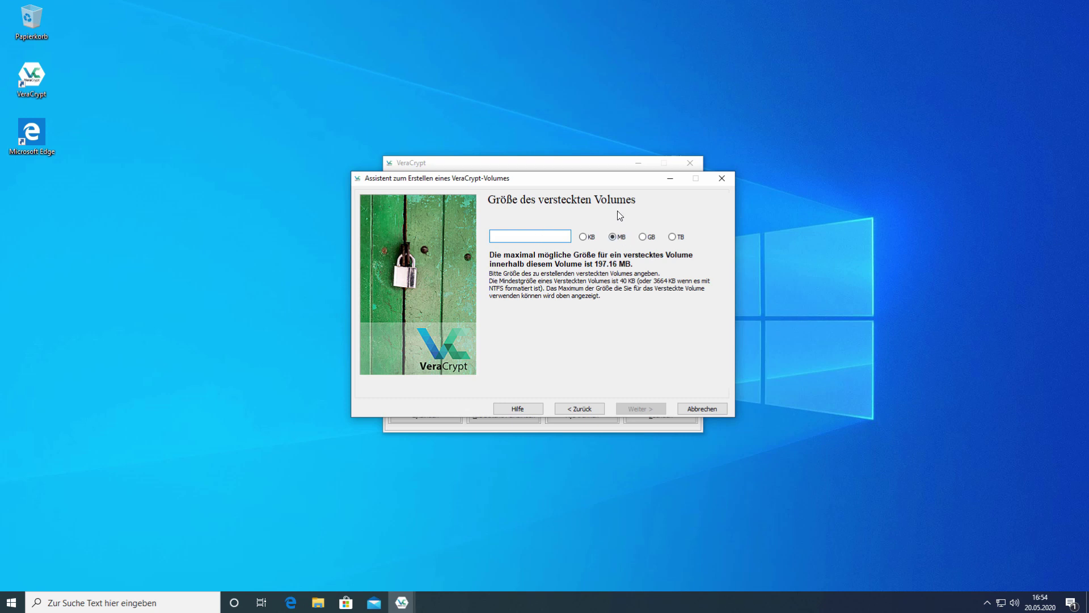
{"action": "type", "text": "50"}
{"action": "left_click", "coordinate": [638, 409]}
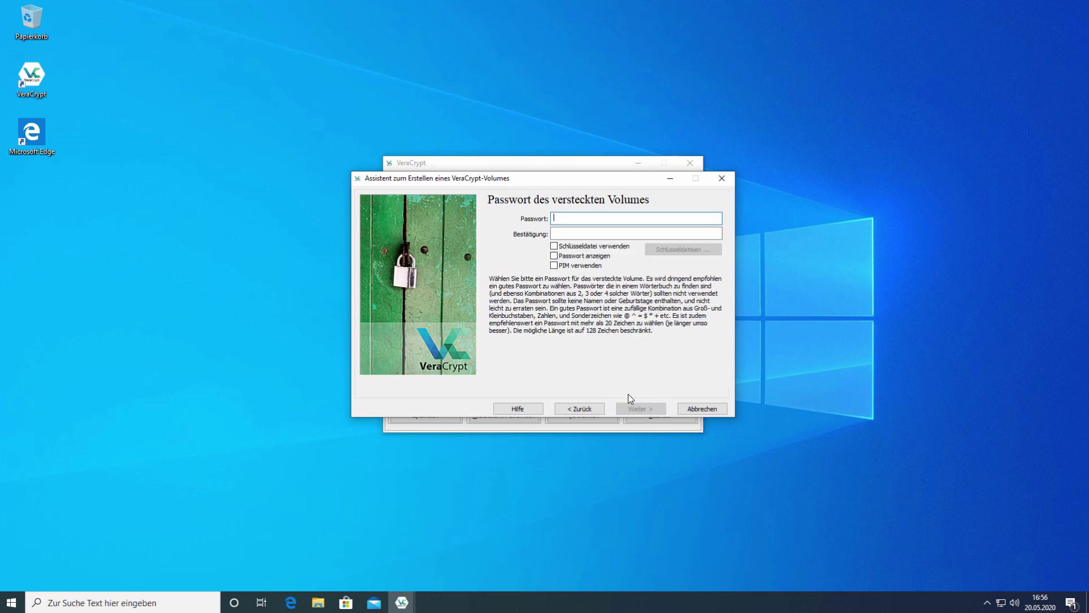
Enter and confirm the hidden volume's password, accept its short length, and format the volume with the FAT file system.
{"action": "type", "text": "***********"}
{"action": "key", "text": "Tab"}
{"action": "type", "text": "***********"}
{"action": "left_click", "coordinate": [590, 254]}
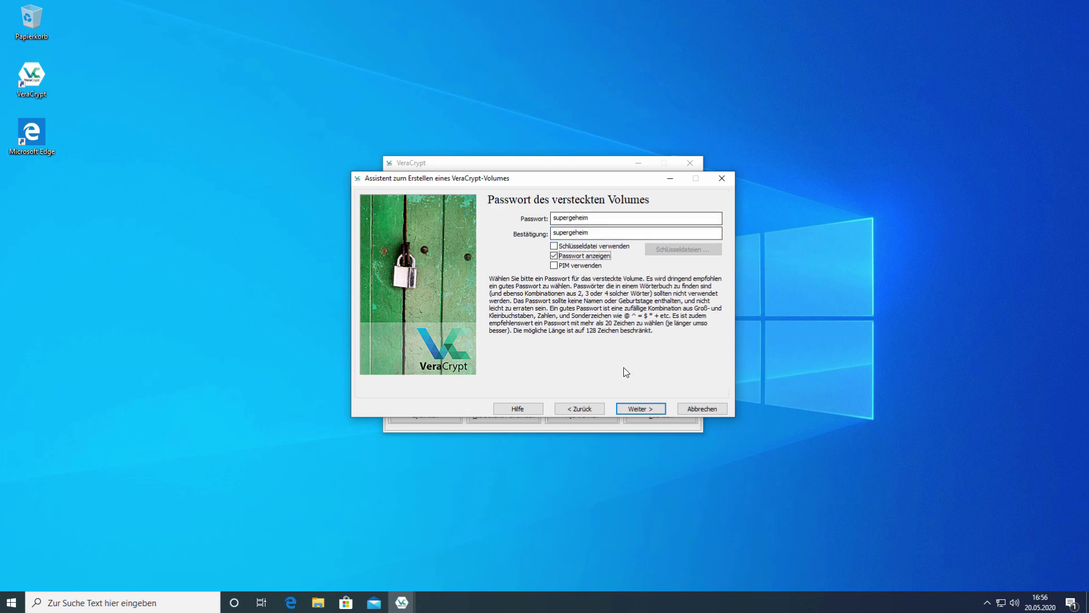
{"action": "left_click", "coordinate": [635, 409]}
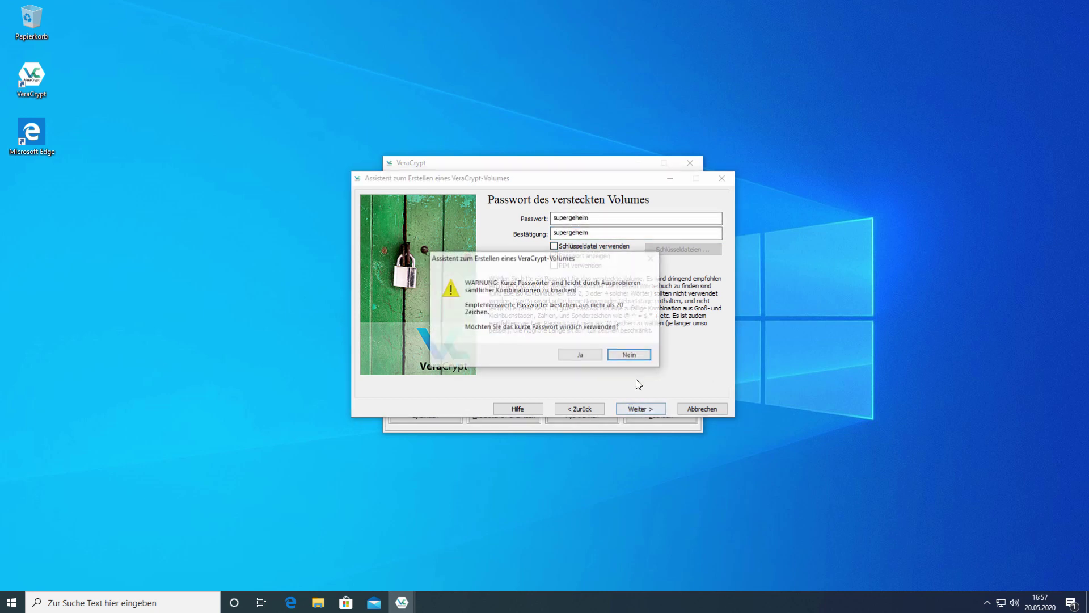
{"action": "left_click", "coordinate": [570, 358]}
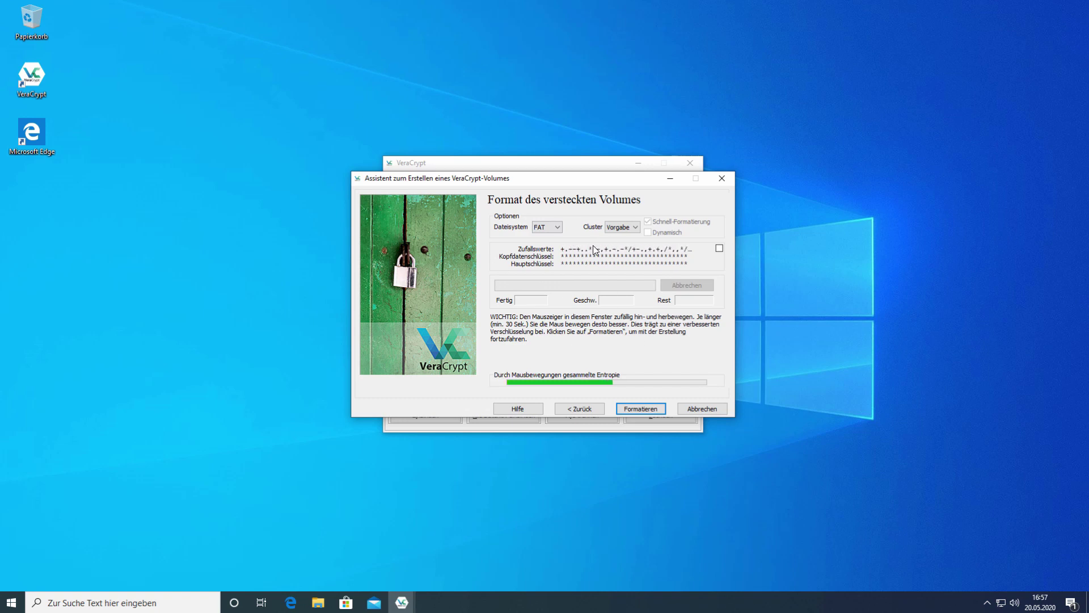
{"action": "left_click", "coordinate": [644, 411]}
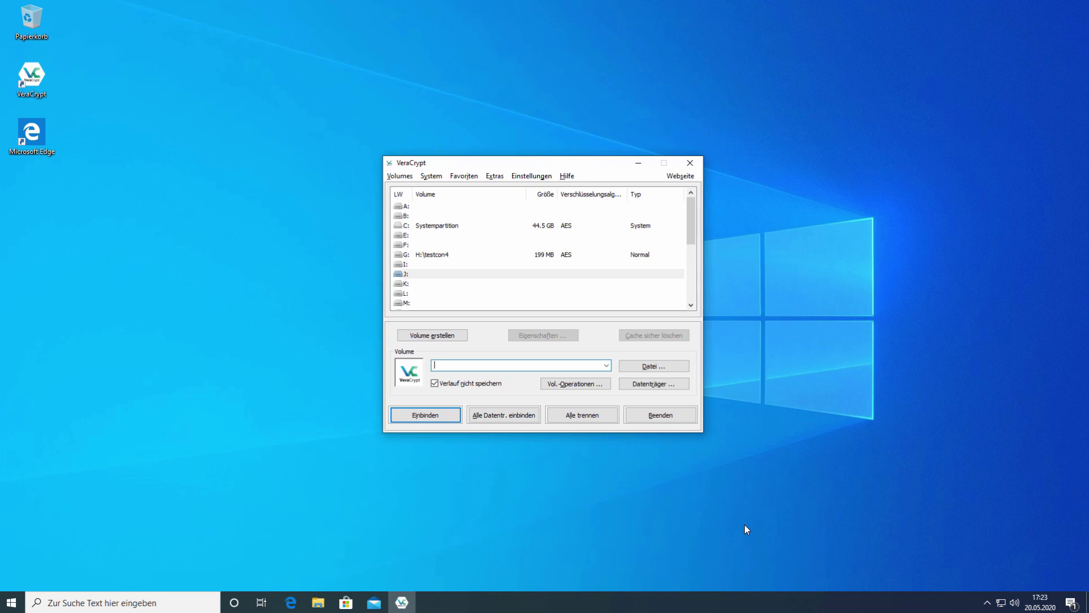
Select the container H:\testcon5 for mounting on drive J: and enter the outer volume's password in plain view.
{"action": "left_click", "coordinate": [678, 363]}
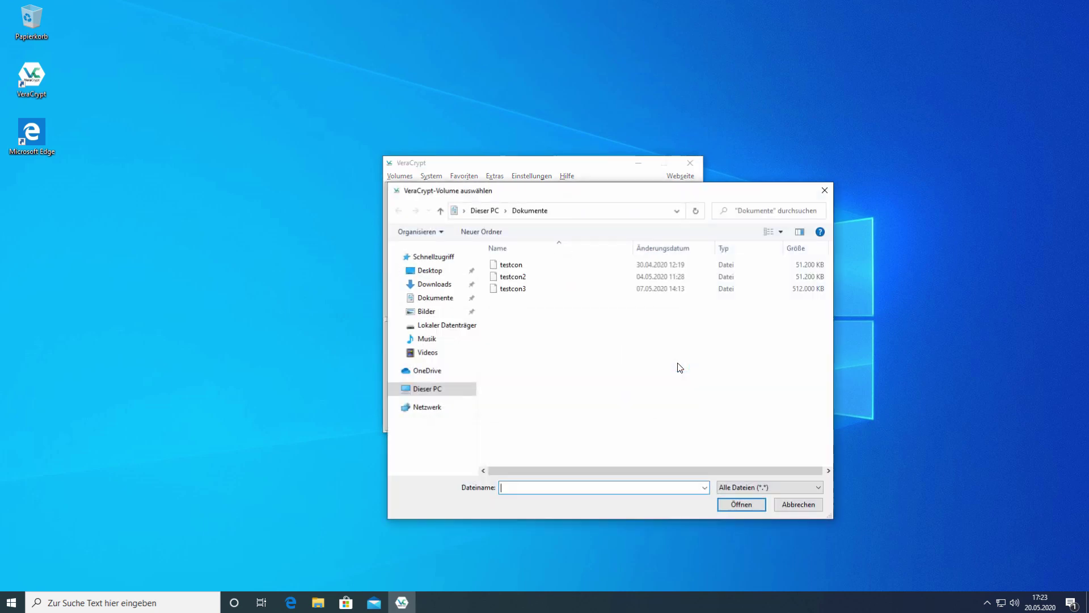
{"action": "left_click", "coordinate": [443, 390]}
{"action": "double_click", "coordinate": [674, 459]}
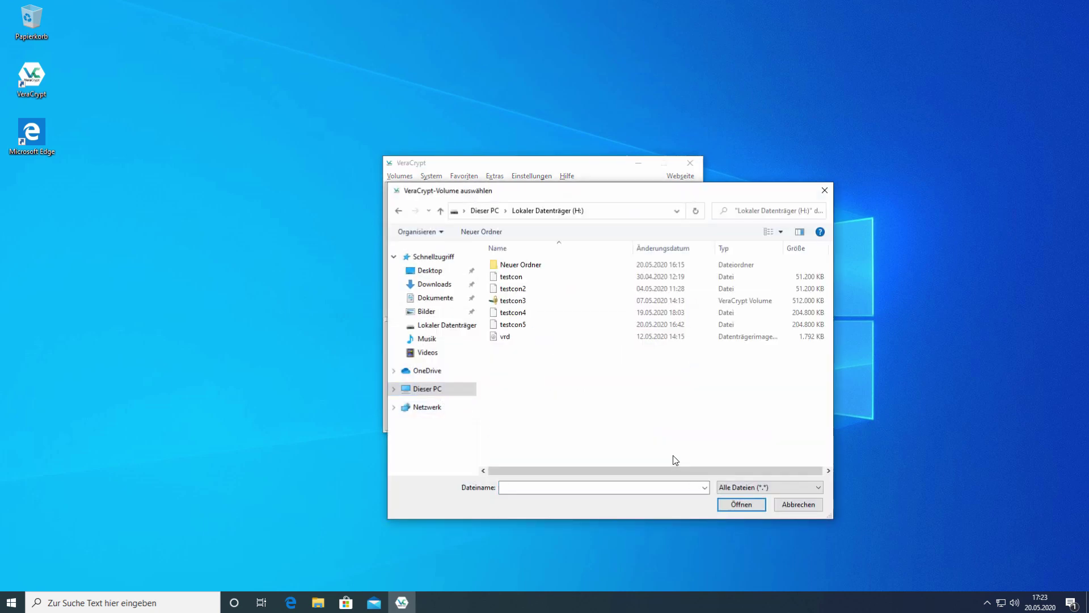
{"action": "double_click", "coordinate": [532, 325]}
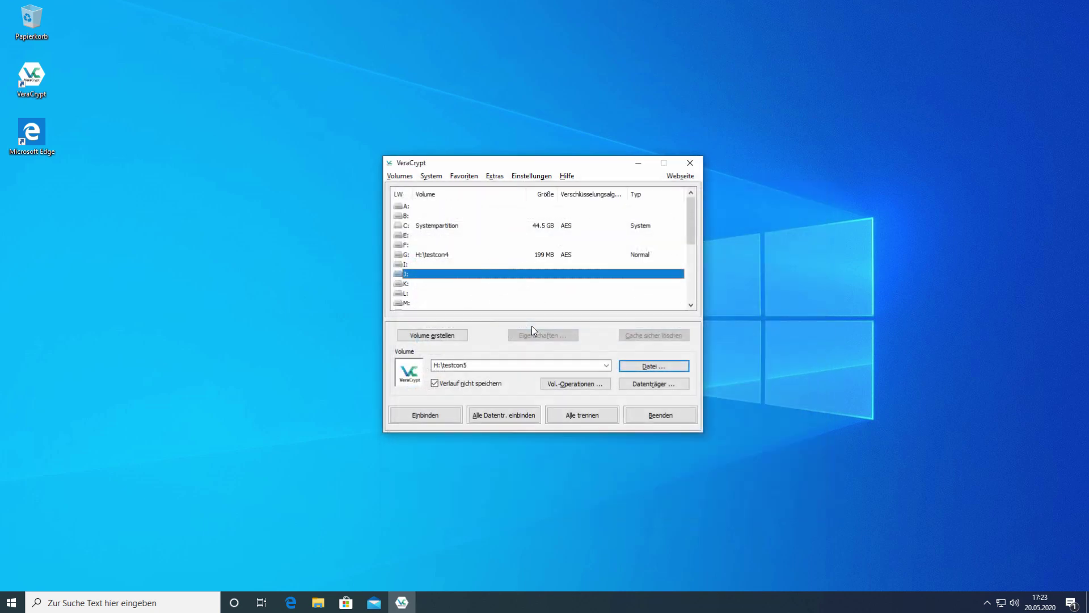
{"action": "left_click", "coordinate": [428, 417]}
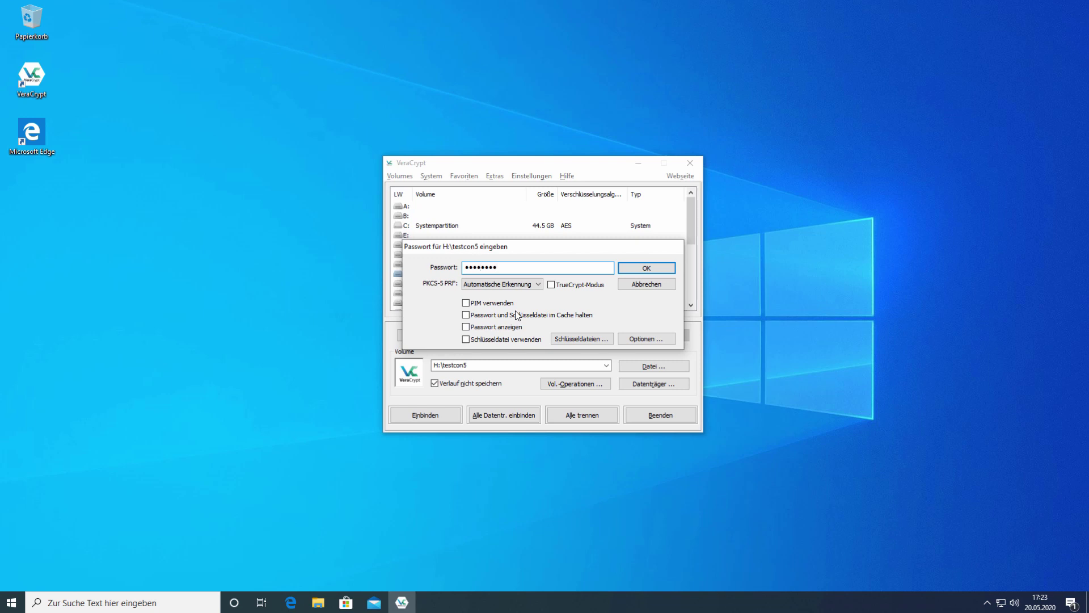
{"action": "left_click", "coordinate": [494, 327]}
Enable hidden volume protection in the mount options with the hidden volume's password, and mount the outer volume.
{"action": "left_click", "coordinate": [642, 340]}
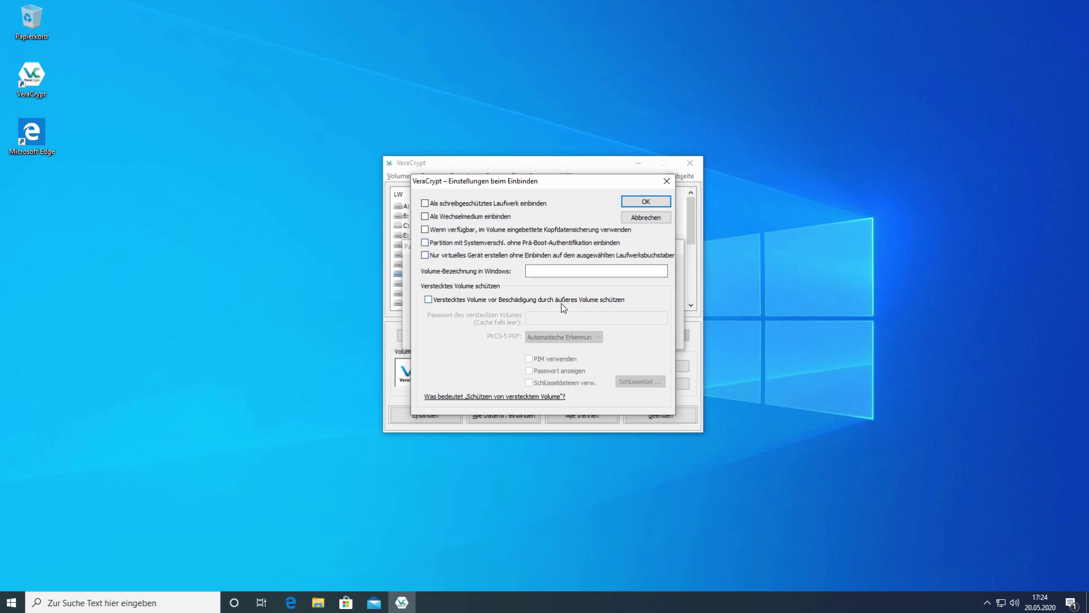
{"action": "left_click", "coordinate": [428, 299]}
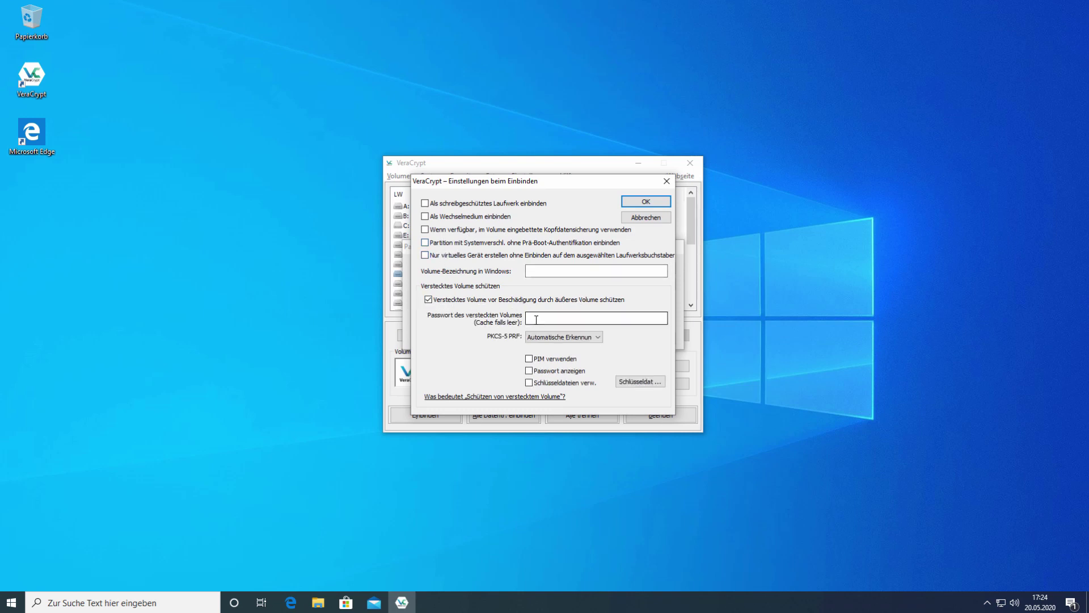
{"action": "left_click", "coordinate": [536, 320]}
{"action": "type", "text": "*******"}
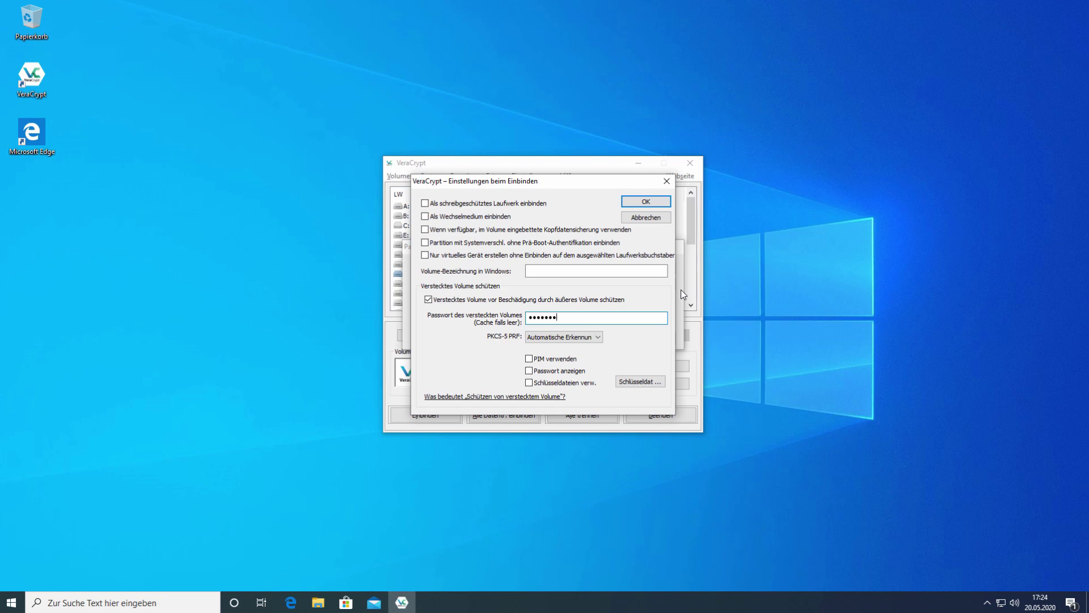
{"action": "type", "text": "****"}
{"action": "left_click", "coordinate": [553, 371]}
{"action": "left_click", "coordinate": [553, 371]}
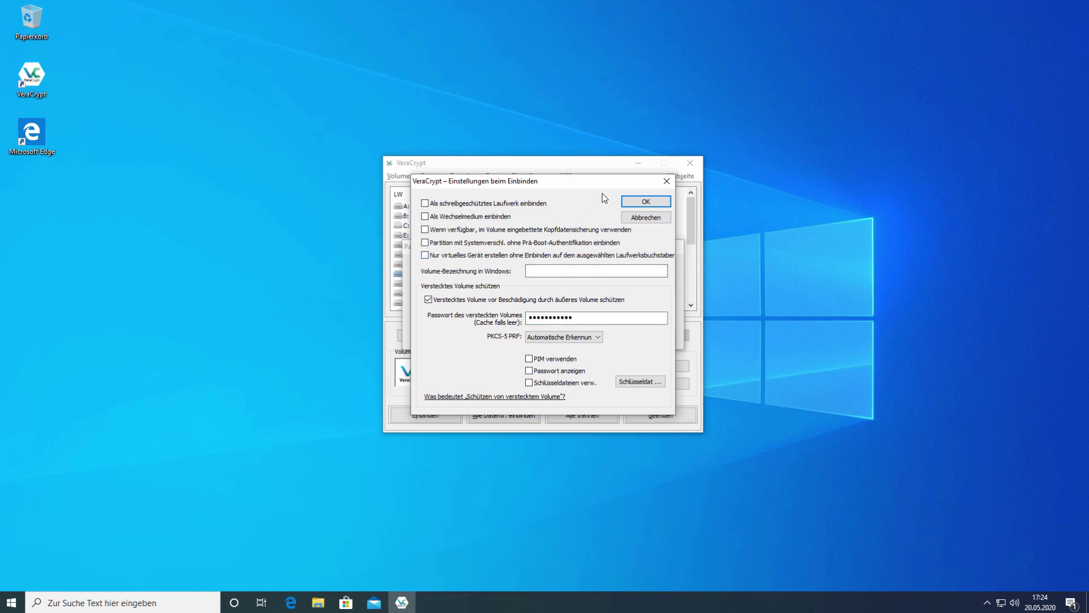
{"action": "left_click", "coordinate": [635, 203]}
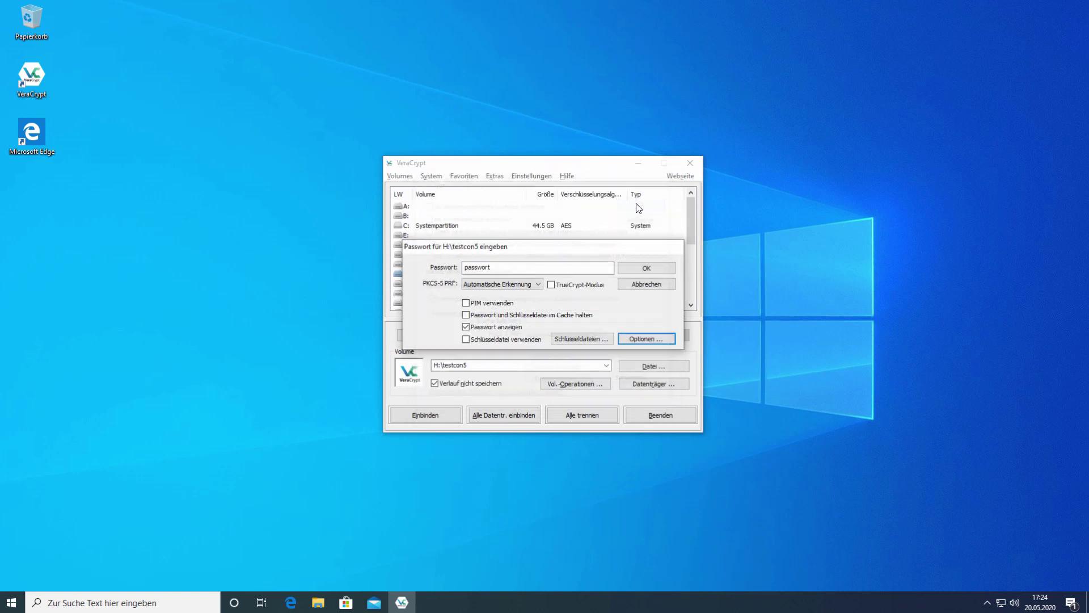
{"action": "left_click", "coordinate": [645, 267]}
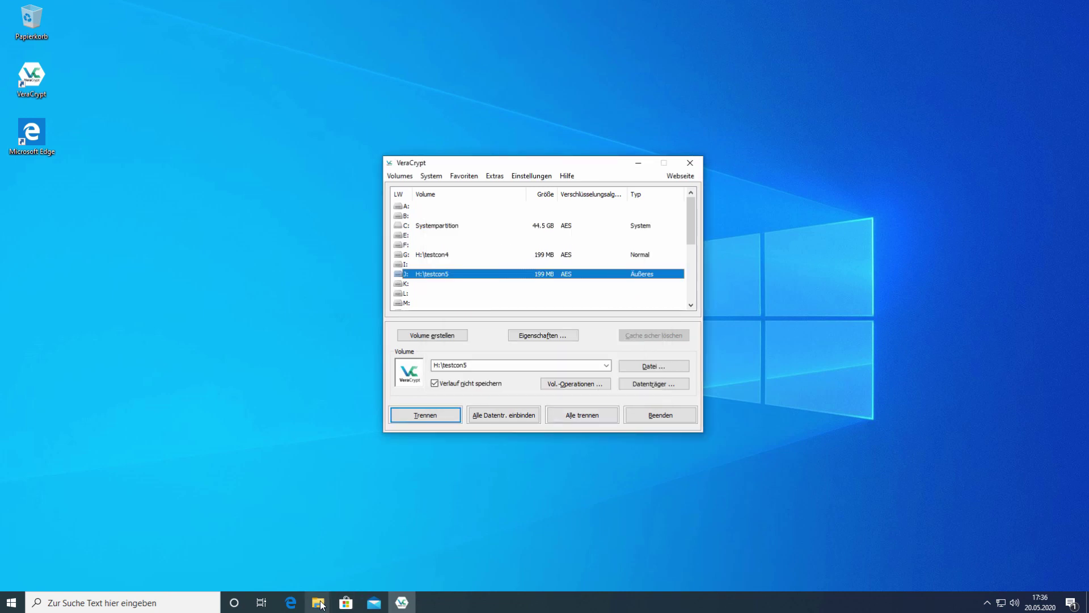
Switch to the File Explorer window showing Dieser PC and check the free space on drive J:.
{"action": "mouse_move", "coordinate": [318, 603]}
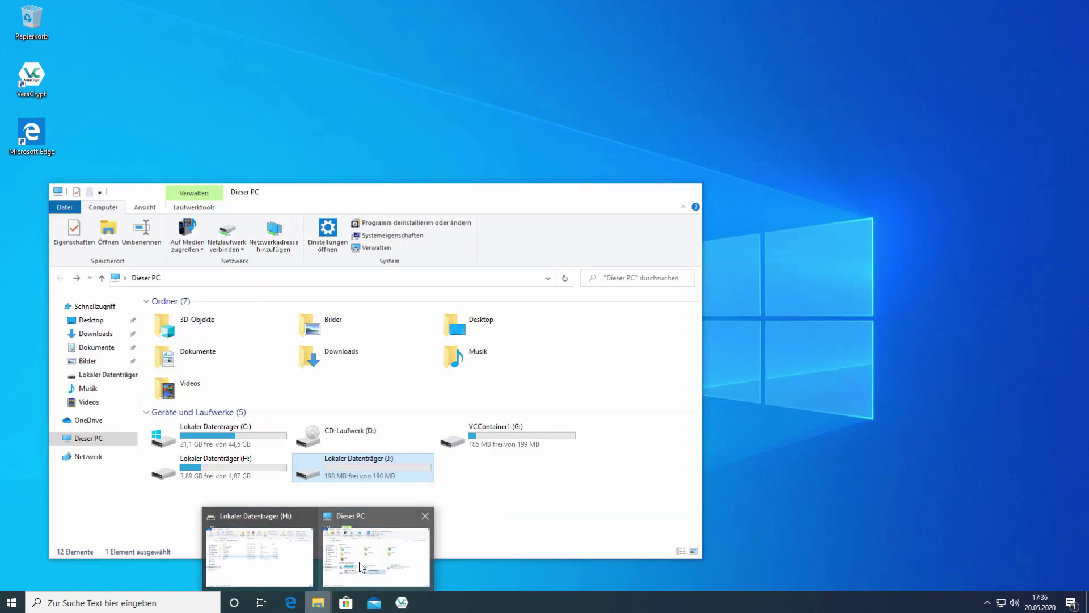
{"action": "left_click", "coordinate": [359, 563]}
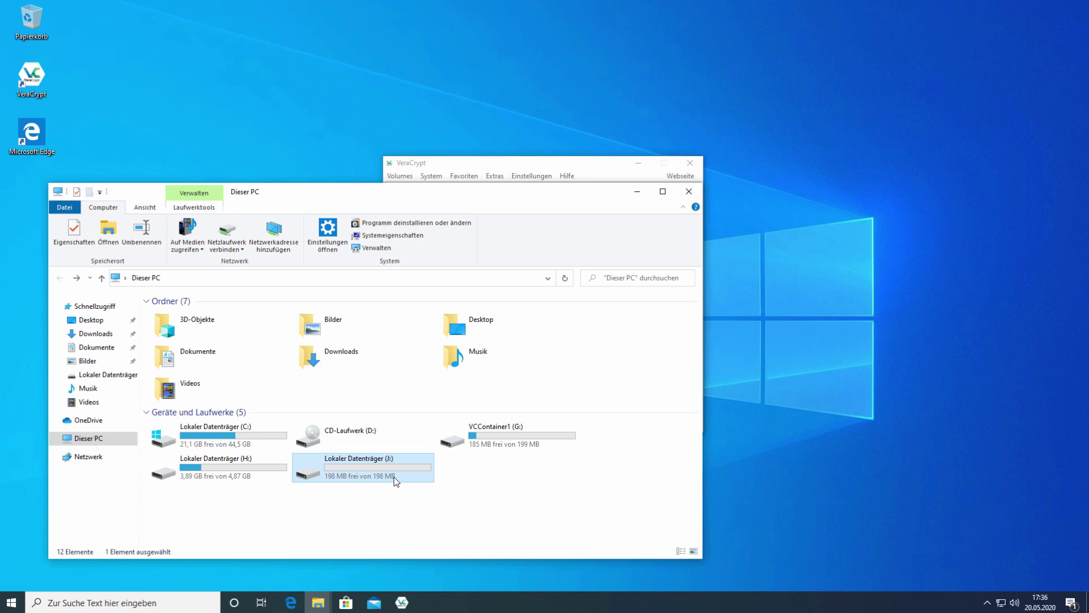
{"action": "mouse_move", "coordinate": [393, 482]}
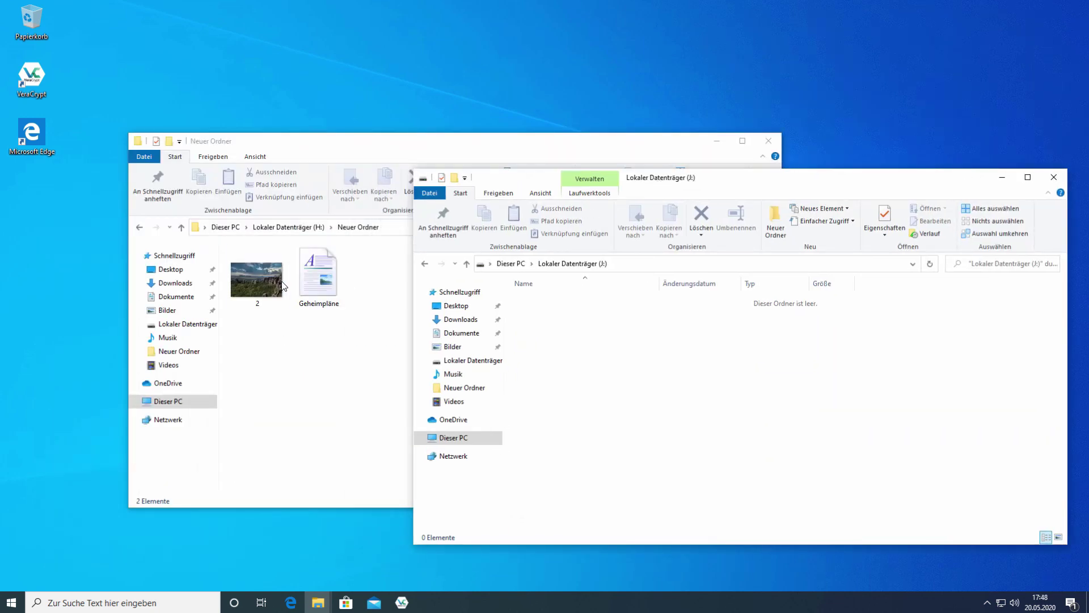
Copy the image file 2 from Neuer Ordner on drive H: to drive J:.
{"action": "left_click", "coordinate": [247, 274]}
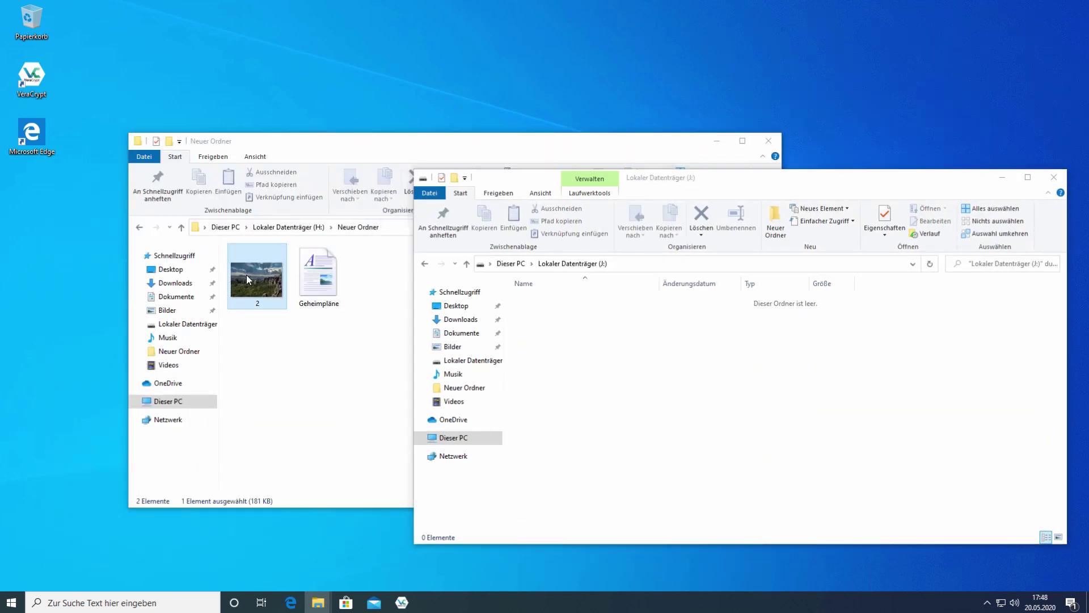
{"action": "left_click_drag", "start_coordinate": [247, 275], "coordinate": [860, 379]}
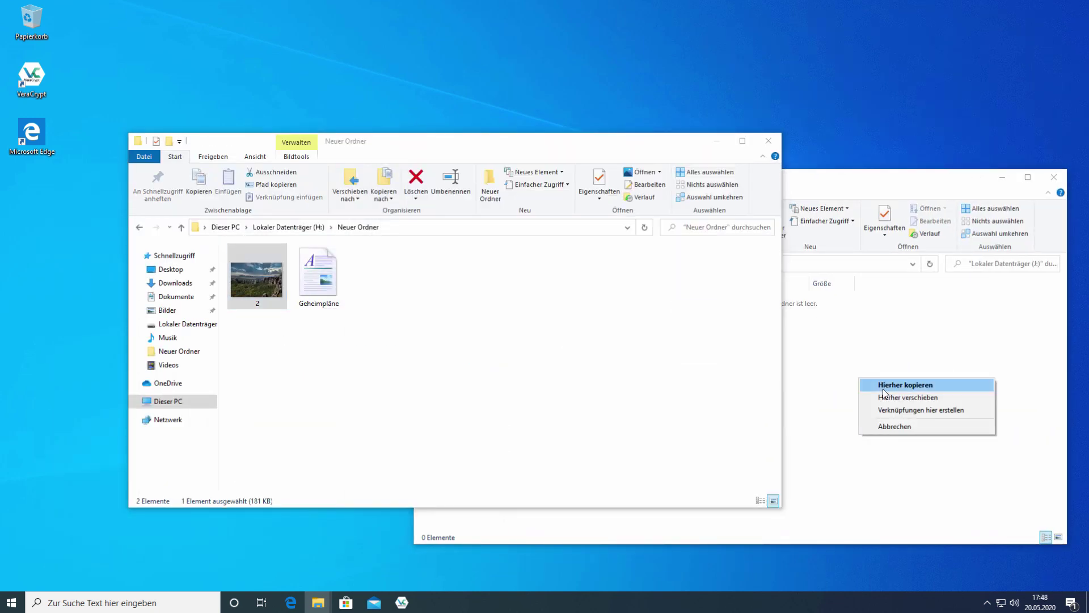
{"action": "left_click", "coordinate": [884, 388]}
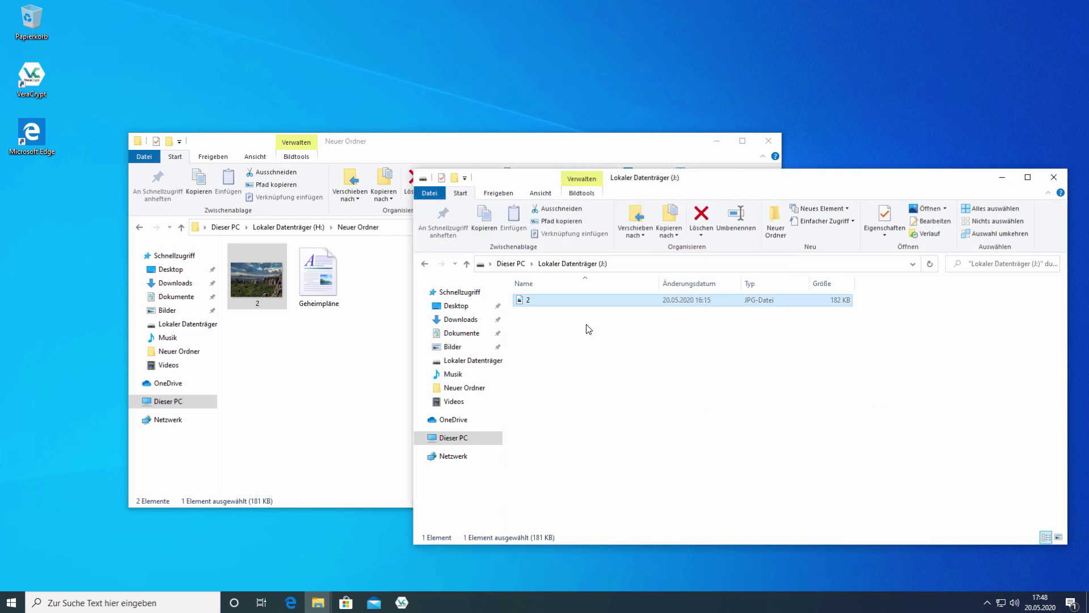
{"action": "left_click", "coordinate": [308, 397]}
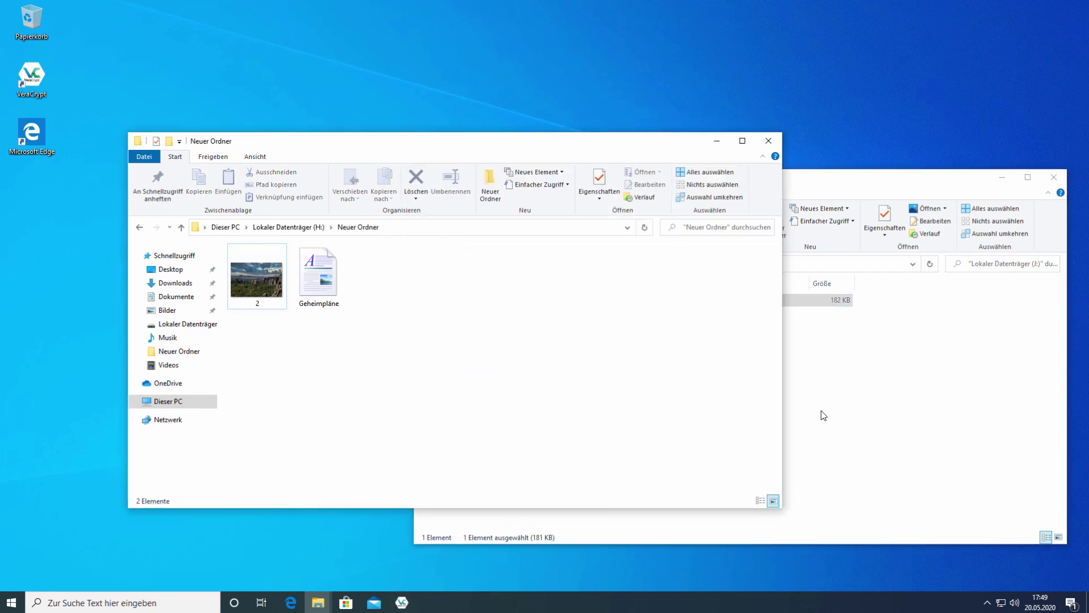
Switch back to VeraCrypt and dismount the container H:\testcon5 from drive J:.
{"action": "left_click", "coordinate": [401, 603]}
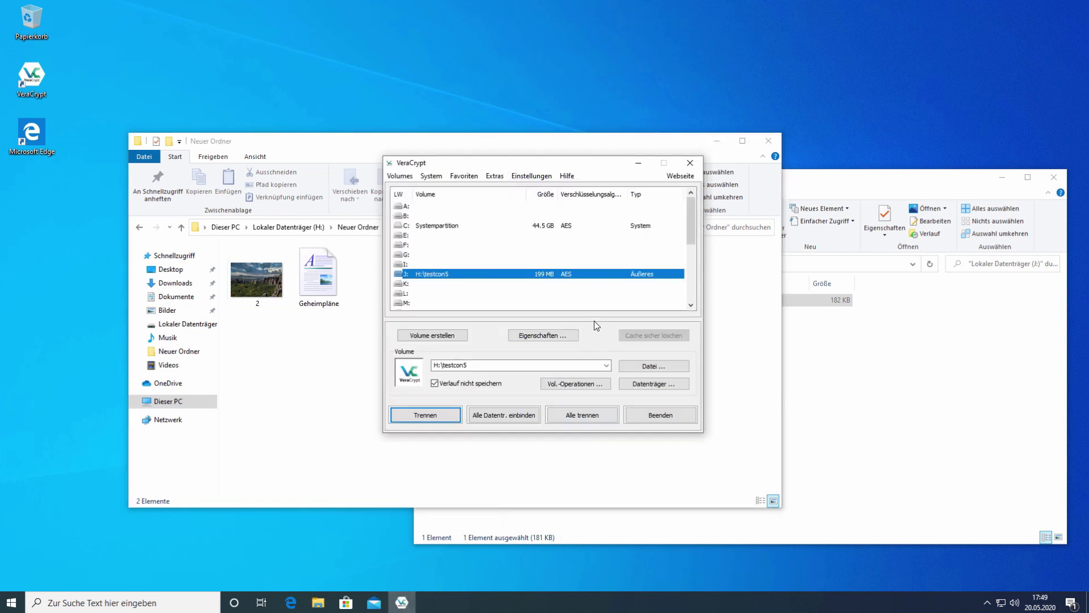
{"action": "left_click", "coordinate": [451, 417]}
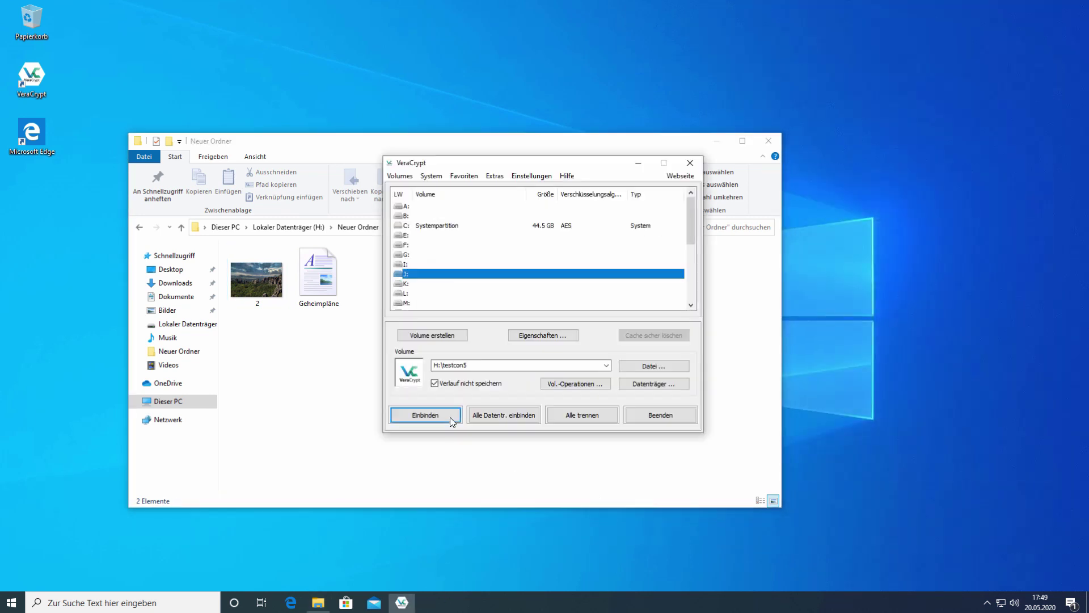
Mount the hidden volume of H:\testcon5 as drive J: by entering the hidden volume's password, with the password shown for checking.
{"action": "left_click", "coordinate": [445, 417]}
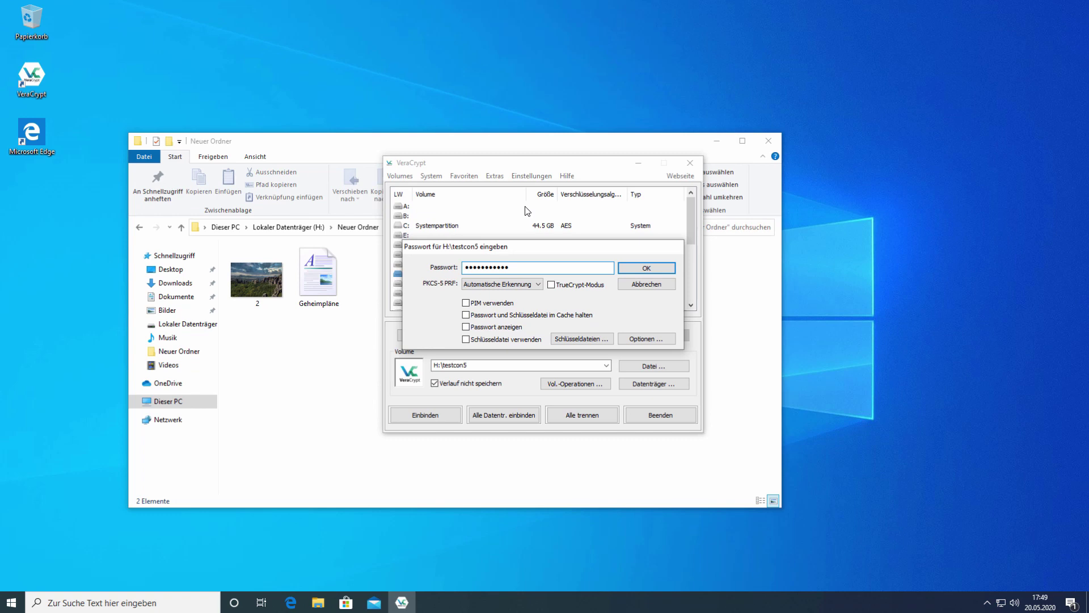
{"action": "left_click", "coordinate": [487, 327]}
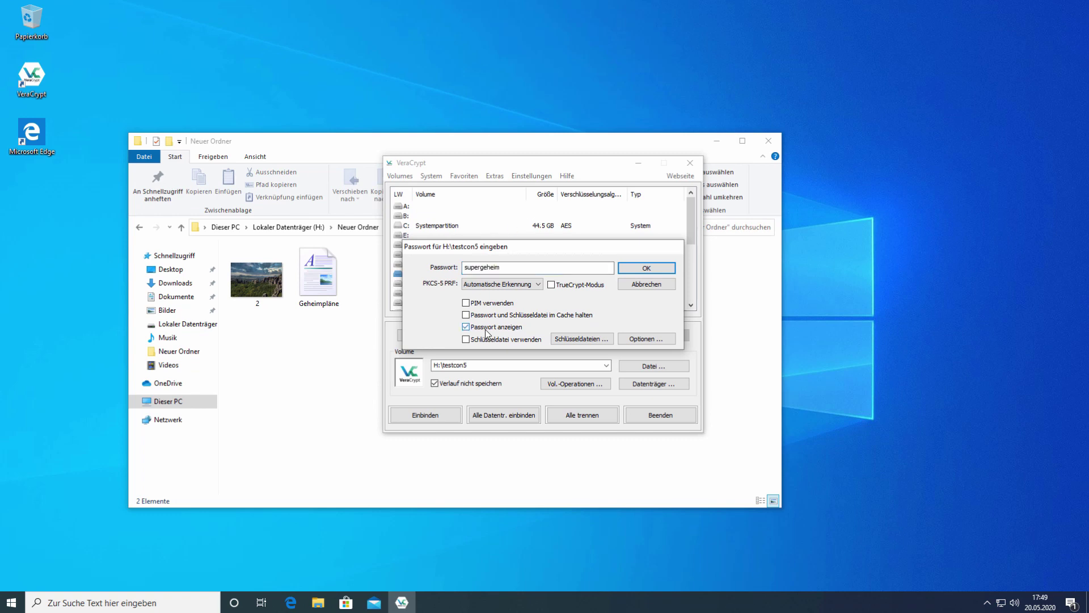
{"action": "left_click", "coordinate": [639, 266]}
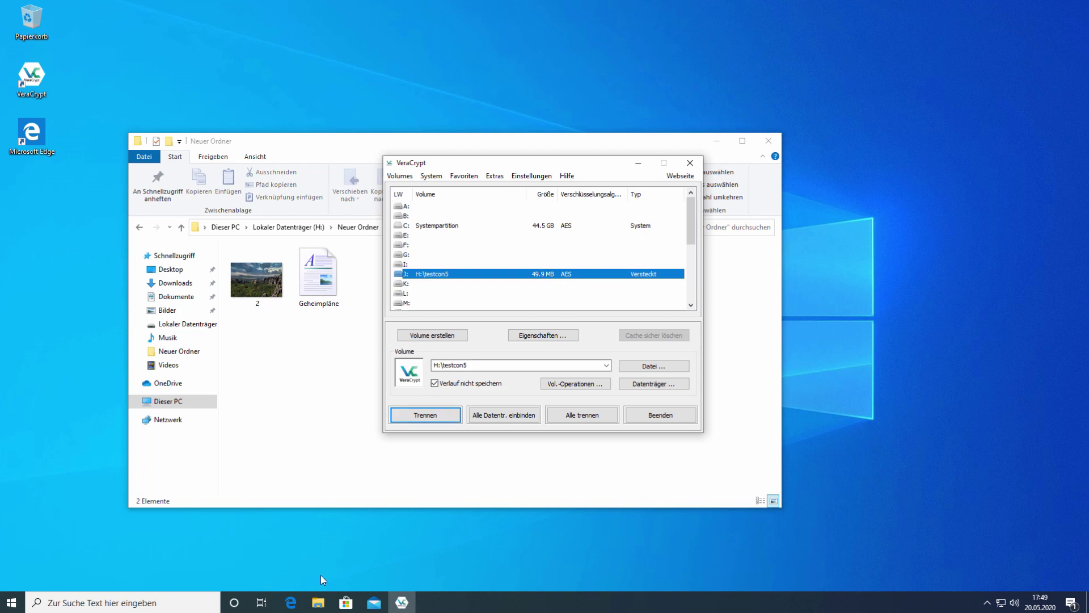
Open drive J: in a new File Explorer window and copy the document Geheimpläne from Neuer Ordner onto it.
{"action": "middle_click", "coordinate": [319, 603]}
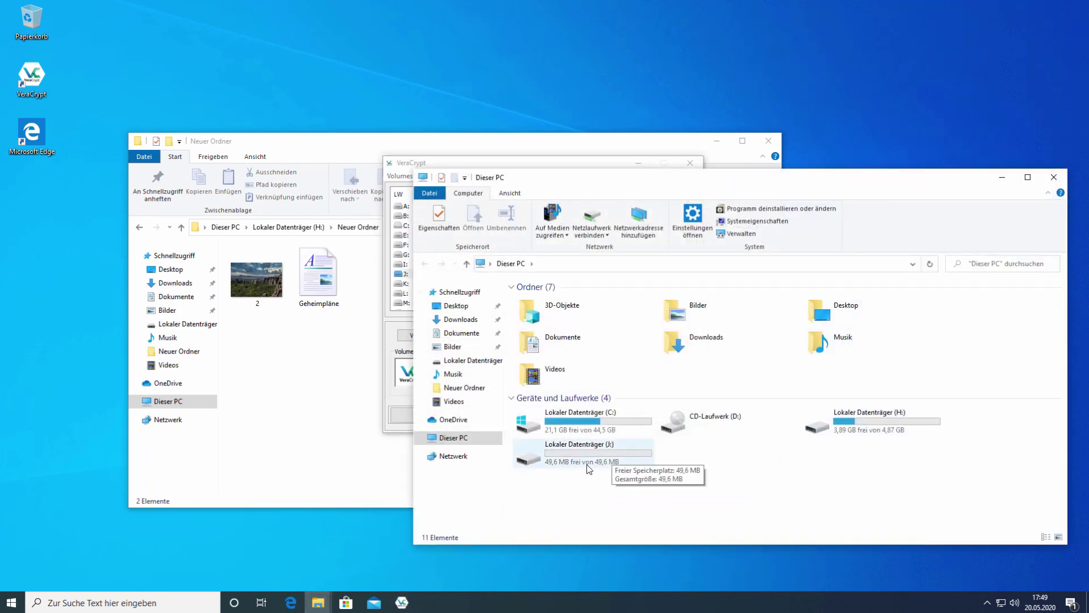
{"action": "double_click", "coordinate": [594, 464]}
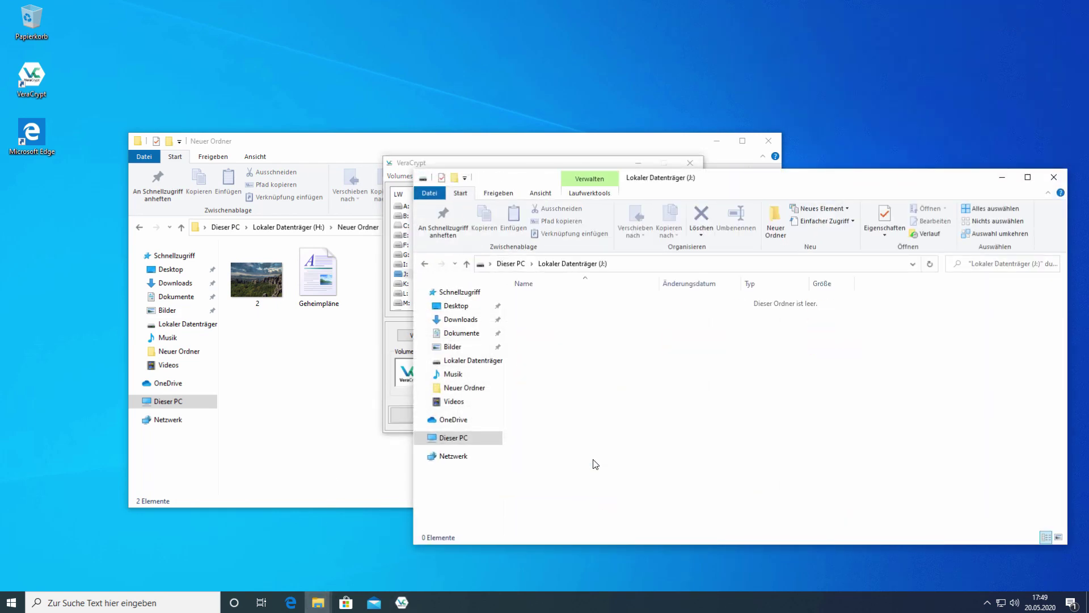
{"action": "left_click", "coordinate": [314, 287]}
{"action": "left_click_drag", "start_coordinate": [313, 287], "coordinate": [958, 434]}
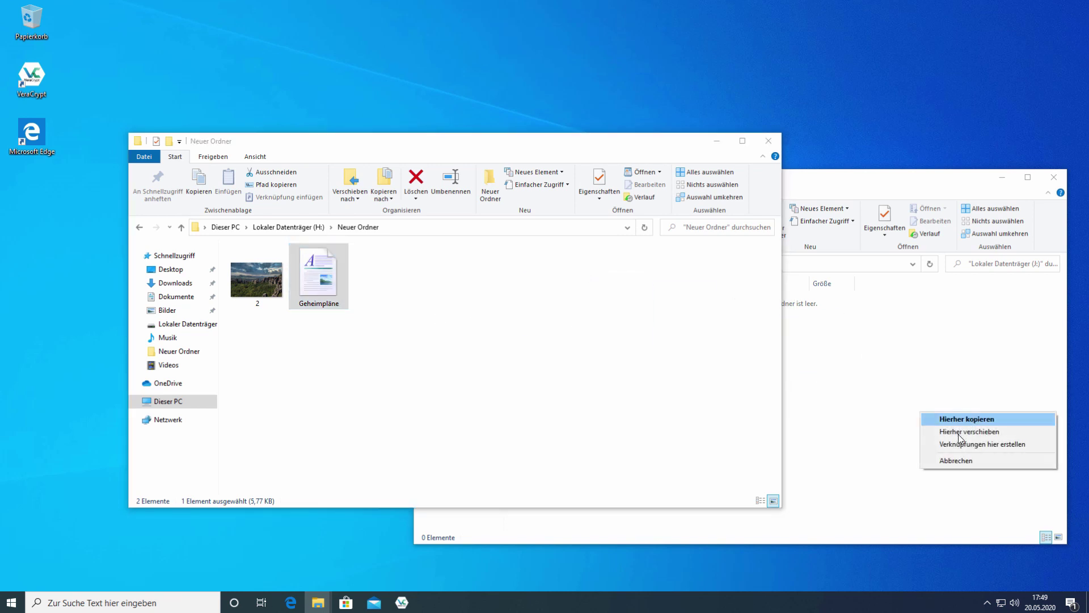
{"action": "left_click", "coordinate": [967, 420]}
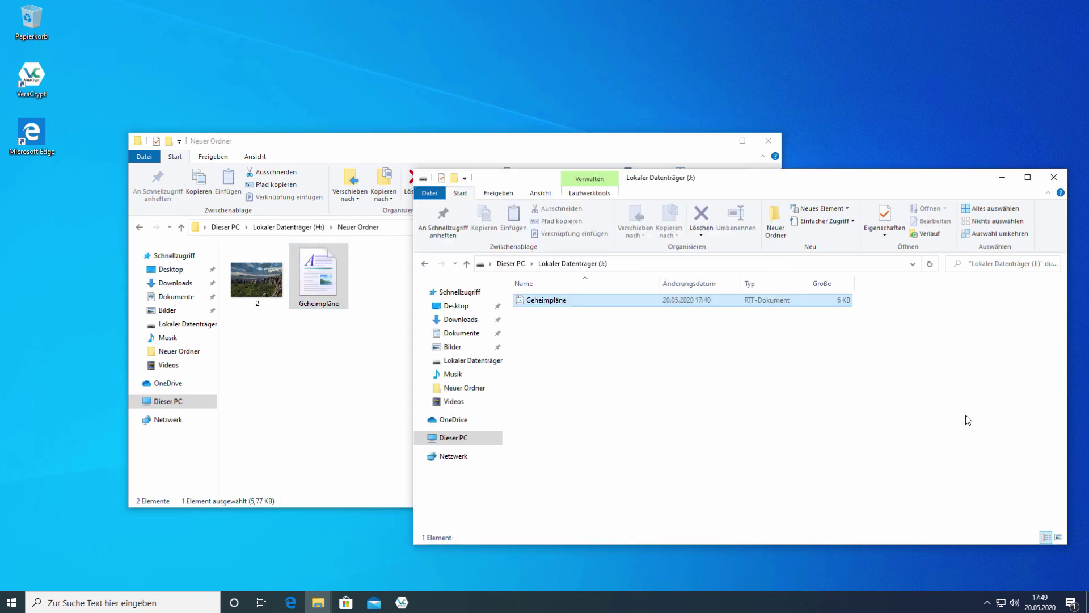
Switch to VeraCrypt, dismount the hidden volume from drive J:, and mount H:\testcon5 there with the outer volume's password.
{"action": "left_click", "coordinate": [401, 601]}
{"action": "left_click", "coordinate": [440, 417]}
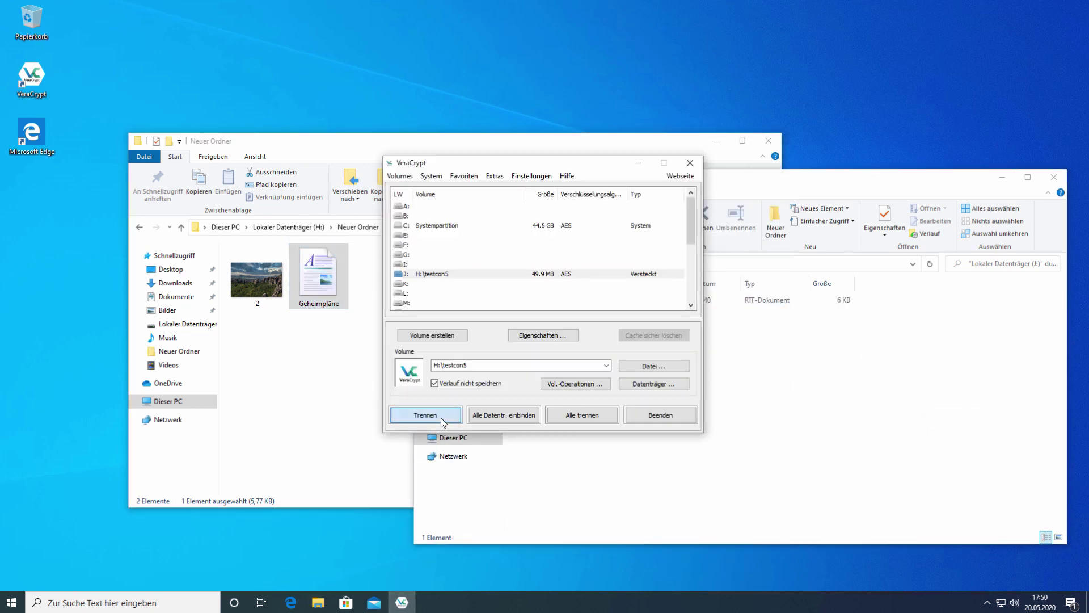
{"action": "left_click", "coordinate": [441, 418]}
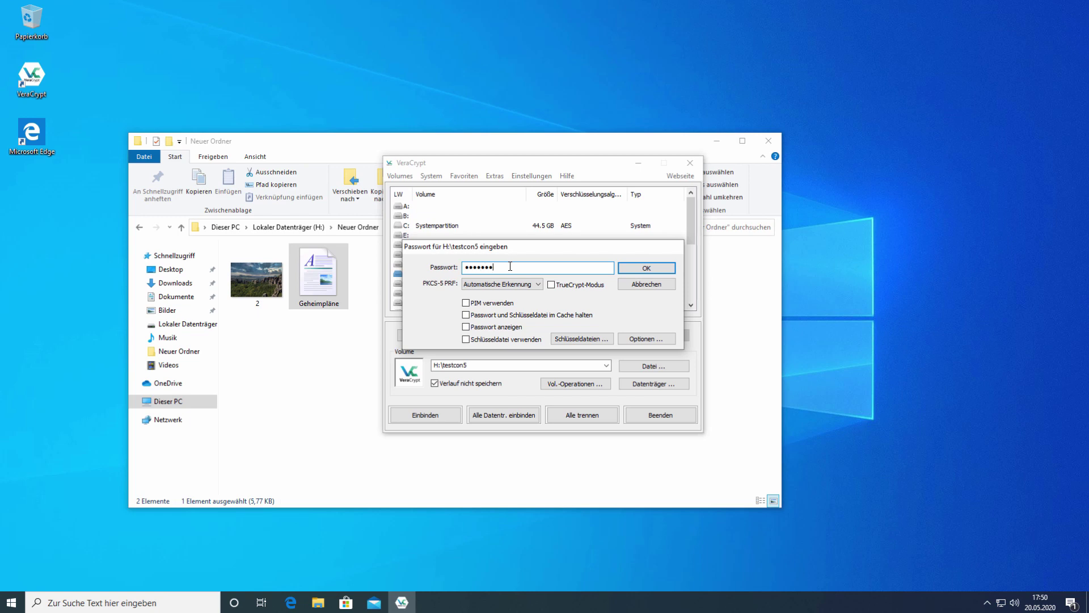
{"action": "key", "text": "Return"}
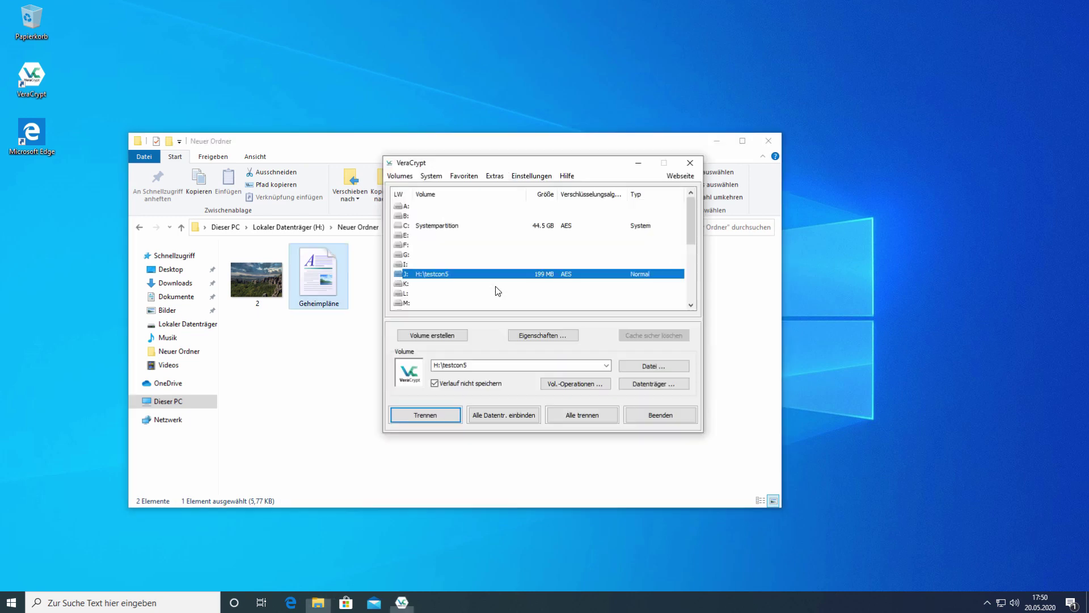
Open a new File Explorer window and examine the contents and free space of the outer volume on drive J:.
{"action": "middle_click", "coordinate": [317, 605]}
{"action": "double_click", "coordinate": [594, 460]}
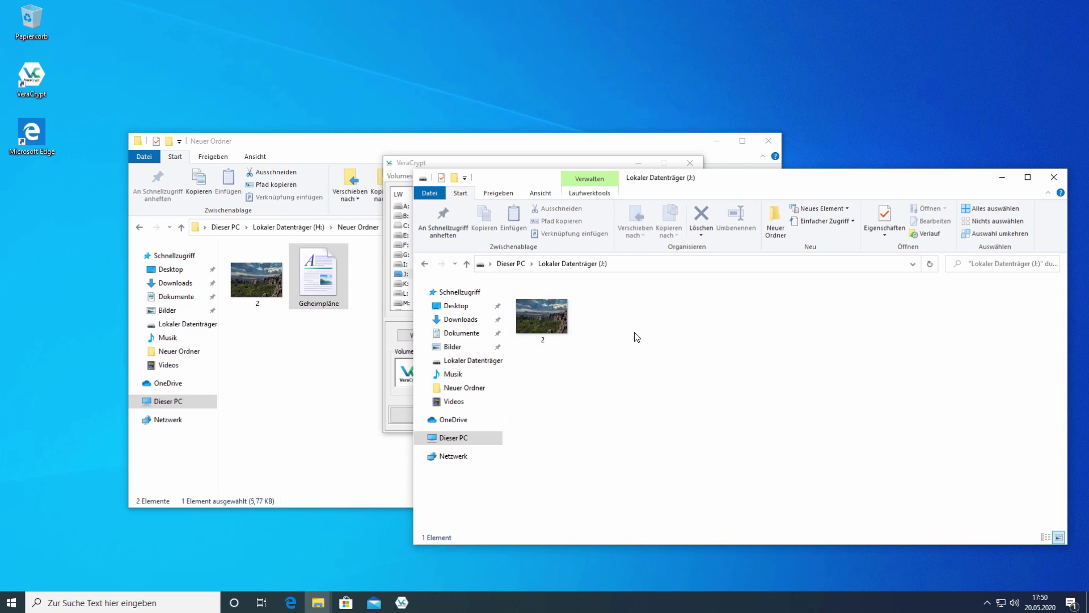
{"action": "key", "text": "alt+Left"}
{"action": "left_click_drag", "start_coordinate": [630, 177], "coordinate": [713, 171]}
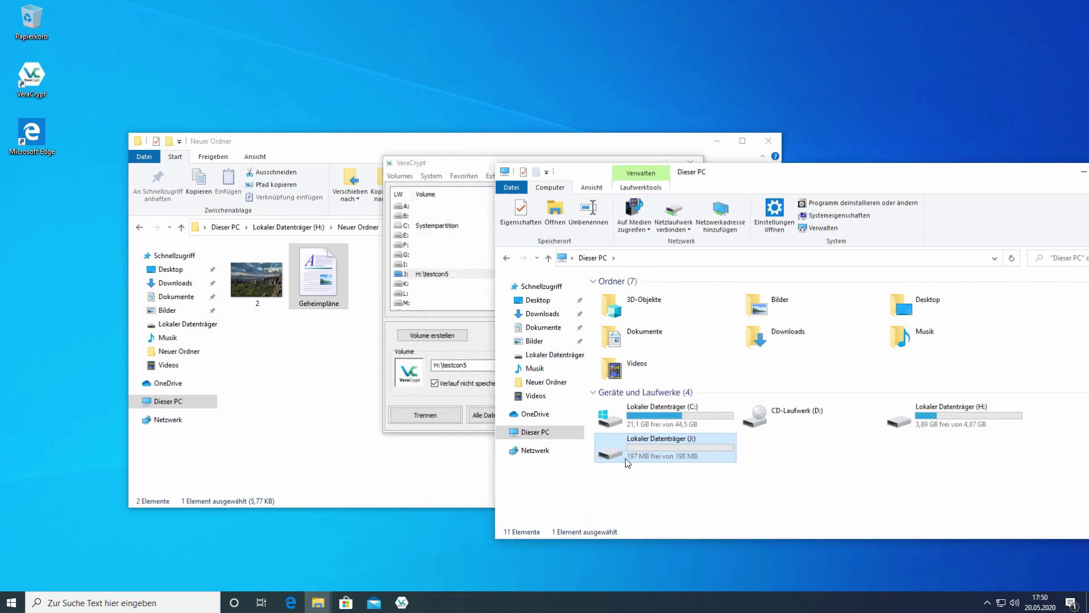
{"action": "double_click", "coordinate": [674, 450]}
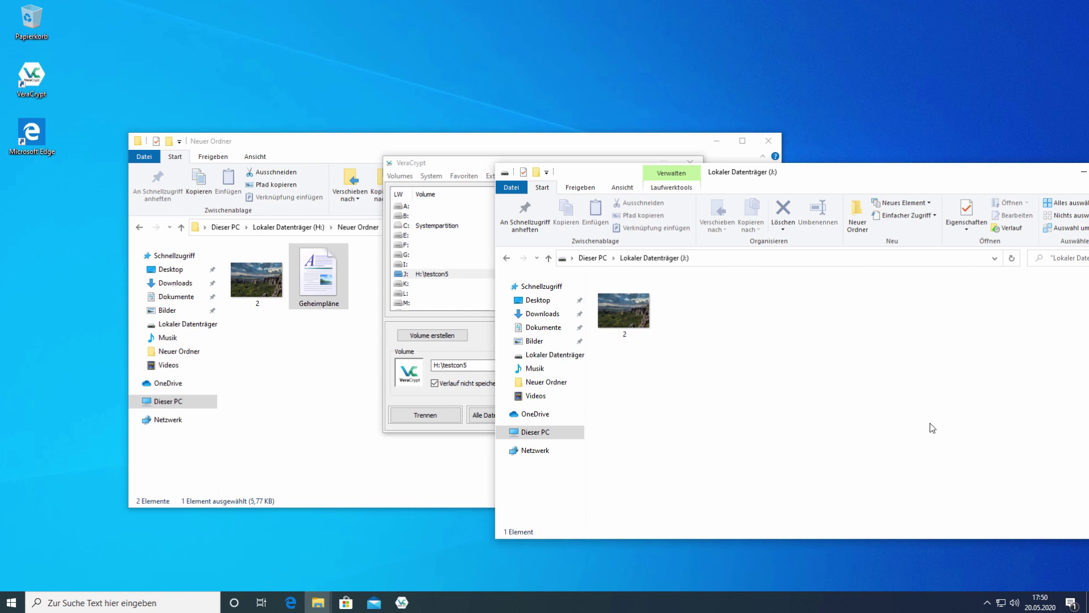